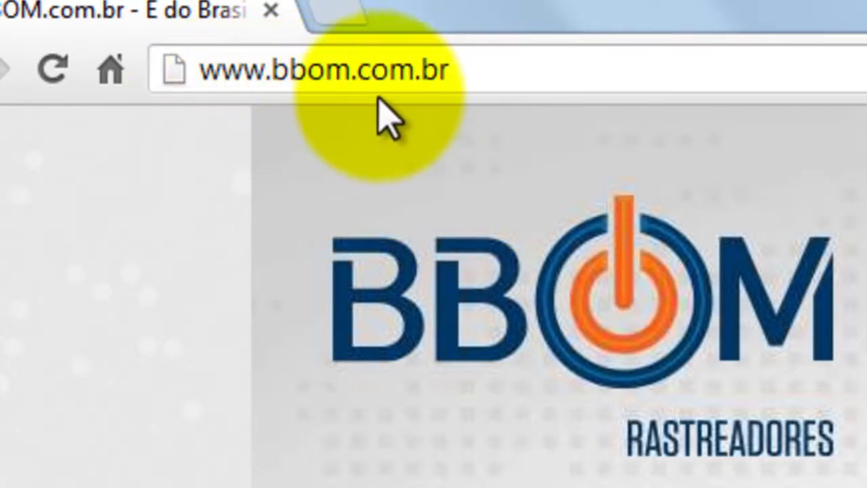
left_click(476, 73)
left_click(476, 74)
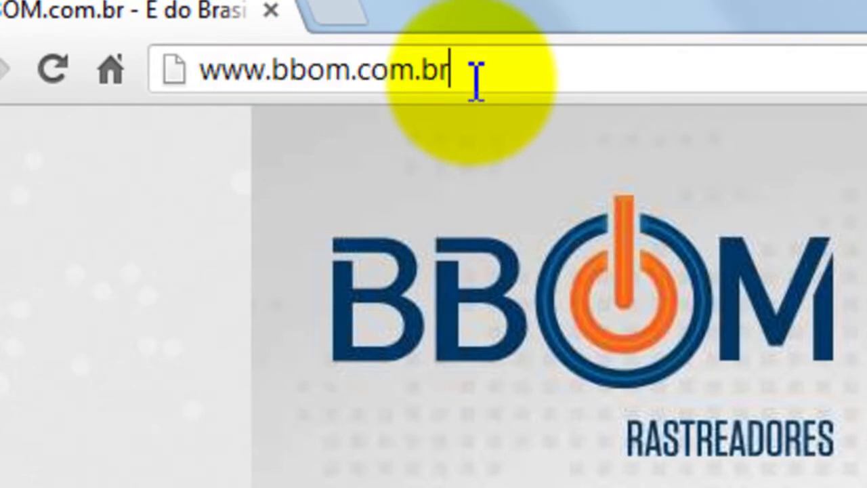
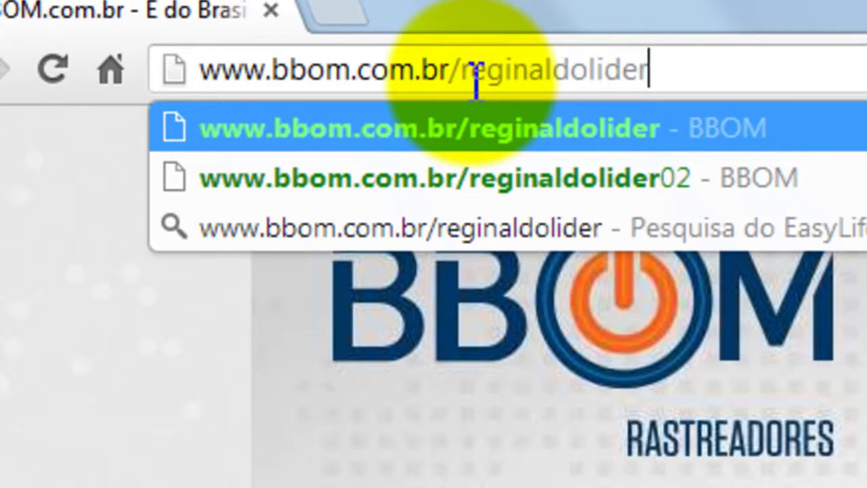
key("Return")
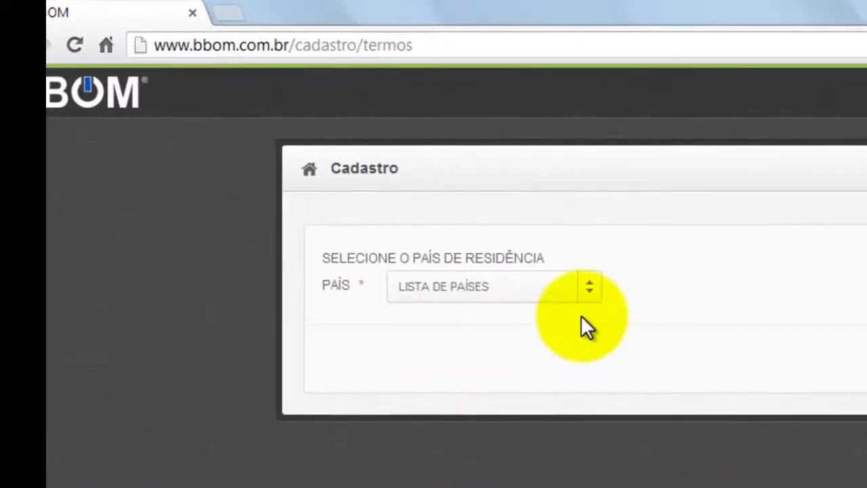
Step: Choose Brasil as country of residence, accept the terms, and confirm the sponsor
left_click(594, 296)
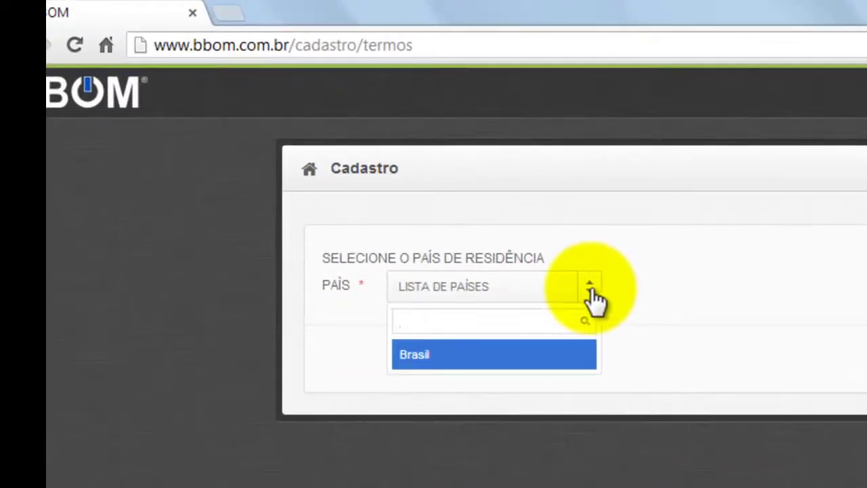
left_click(516, 354)
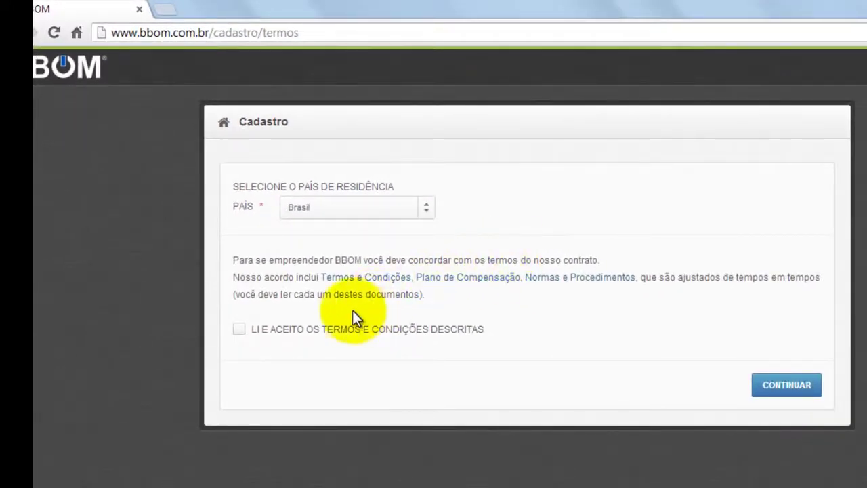
left_click(241, 331)
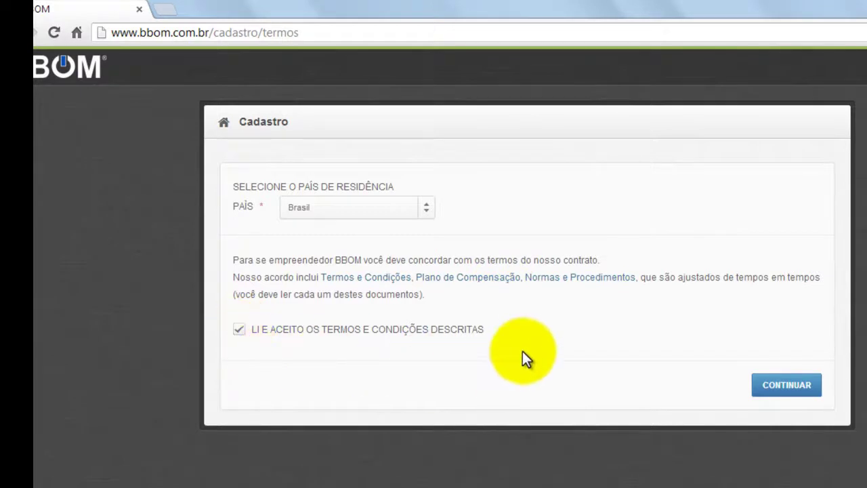
left_click(788, 387)
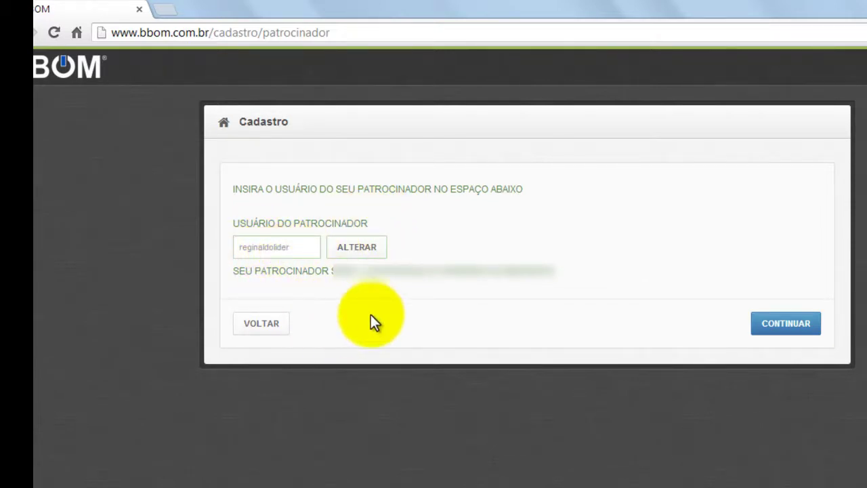
left_click(786, 325)
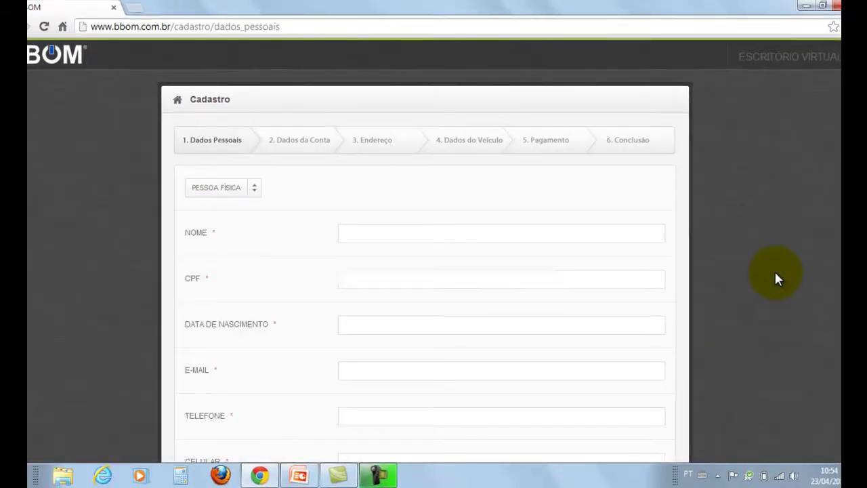
Step: Enter the applicant's full name and CPF number on the Dados Pessoais form
scroll(434, 251, "down", 3)
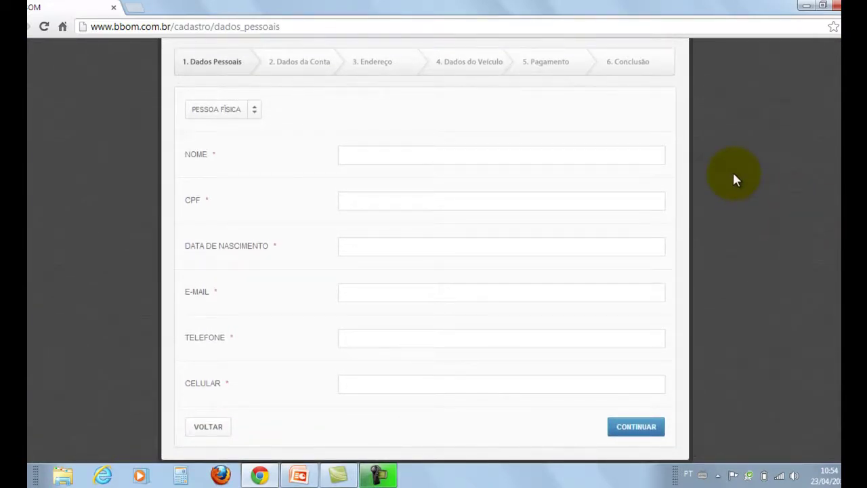
left_click(391, 157)
type("paulo")
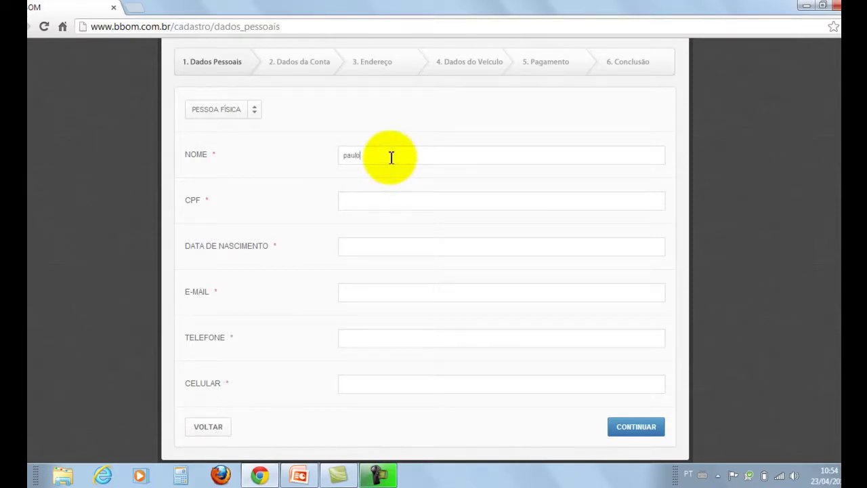
type(" jose")
key("Tab")
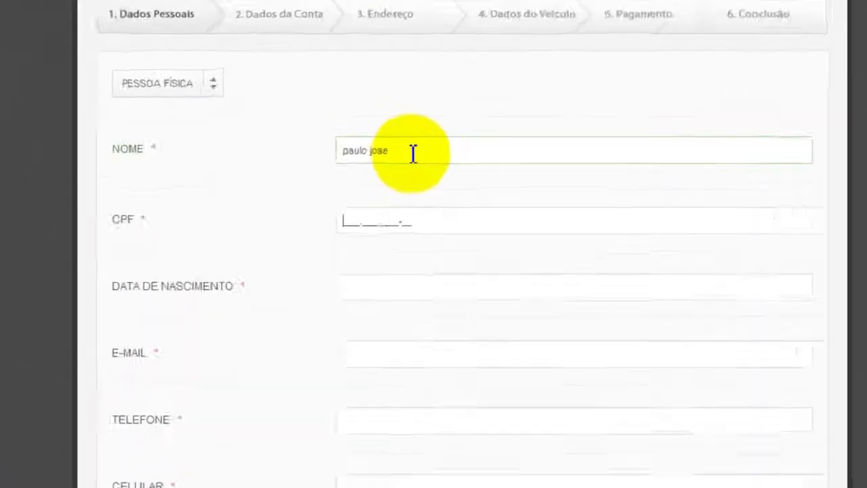
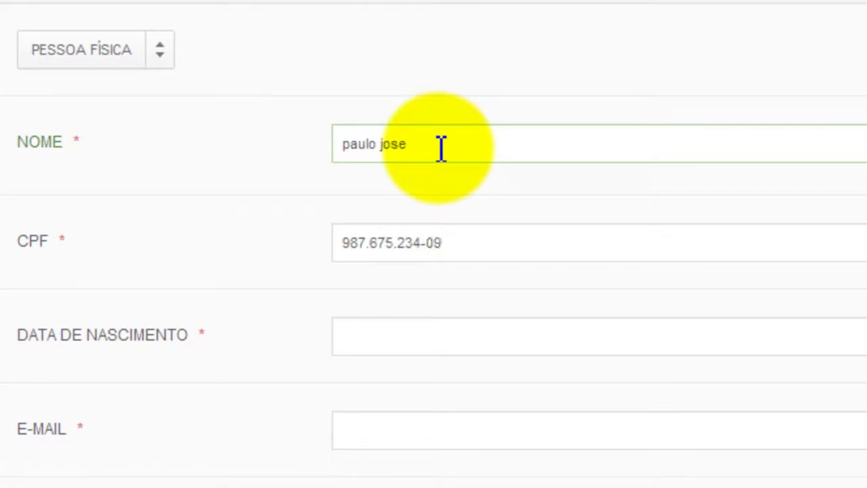
key("Tab")
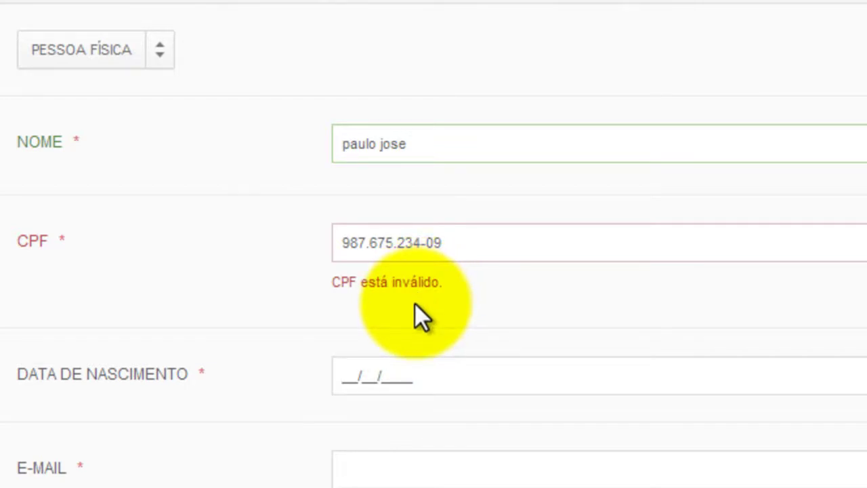
Step: Replace the CPF flagged as invalid with a valid CPF number
triple_click(452, 237)
mouse_move(434, 242)
left_mouse_down()
mouse_move(402, 237)
mouse_move(436, 242)
left_mouse_up()
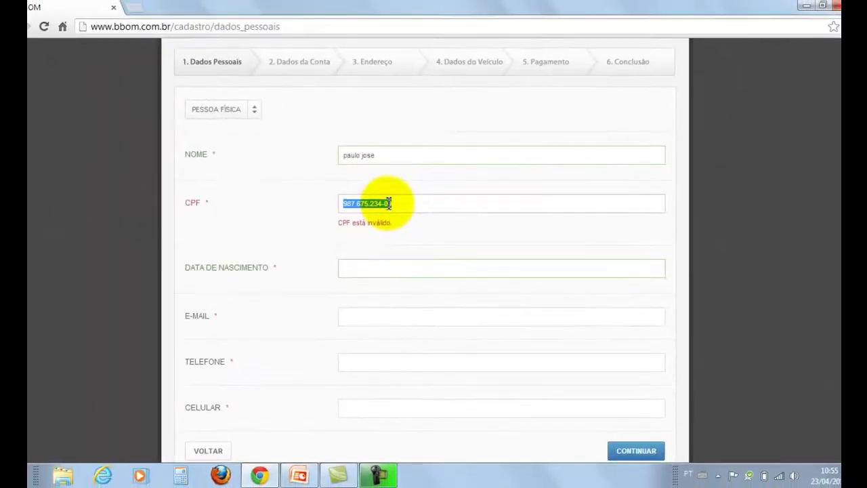
key("BackSpace")
type("00000000000")
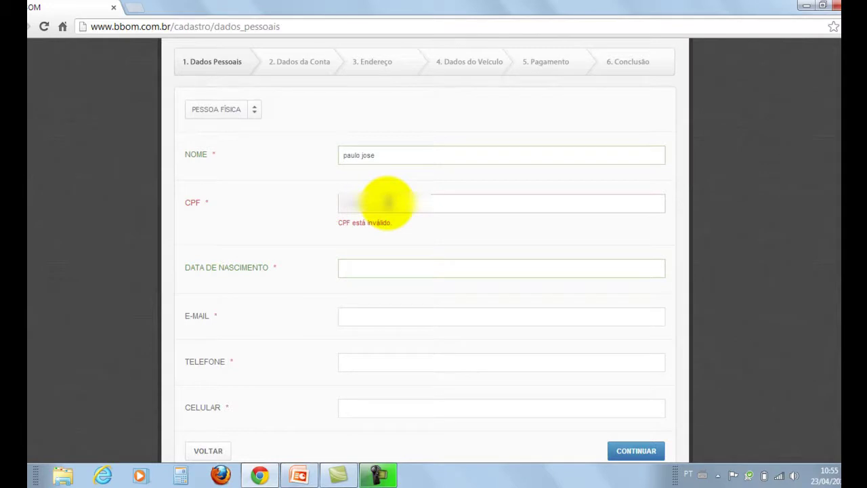
key("Tab")
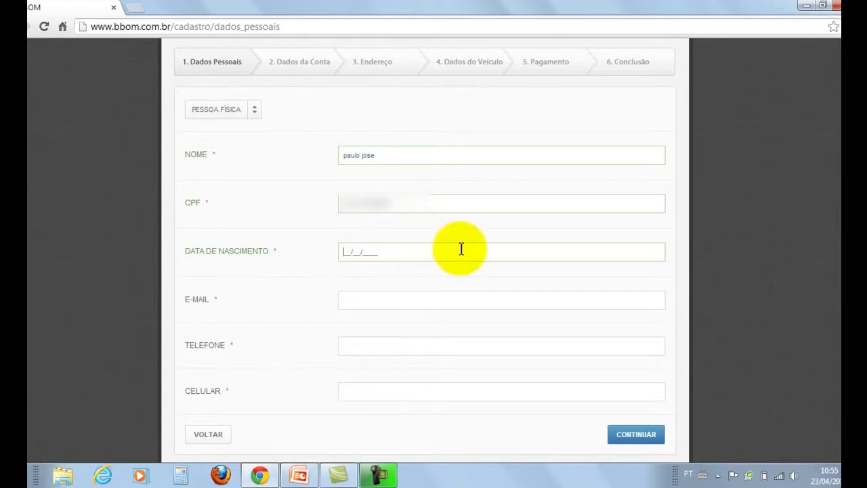
Step: Enter the birth date, e-mail, landline and mobile numbers, then submit the personal details
key("Tab")
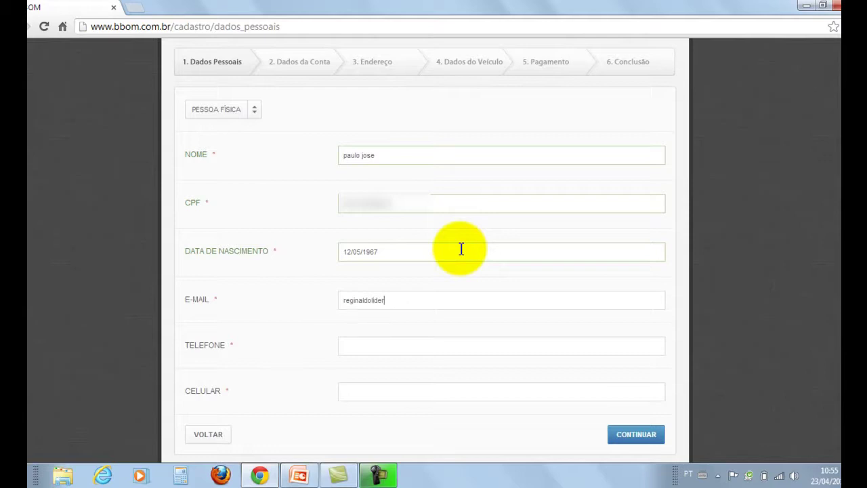
key("Tab")
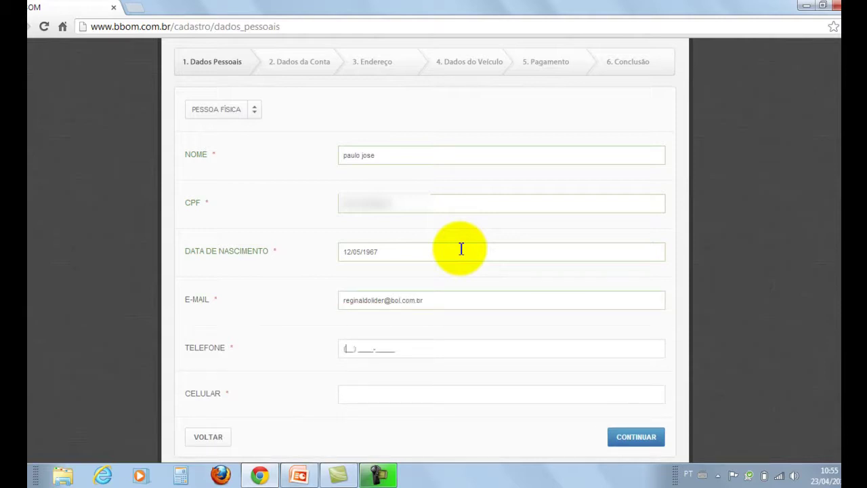
key("Tab")
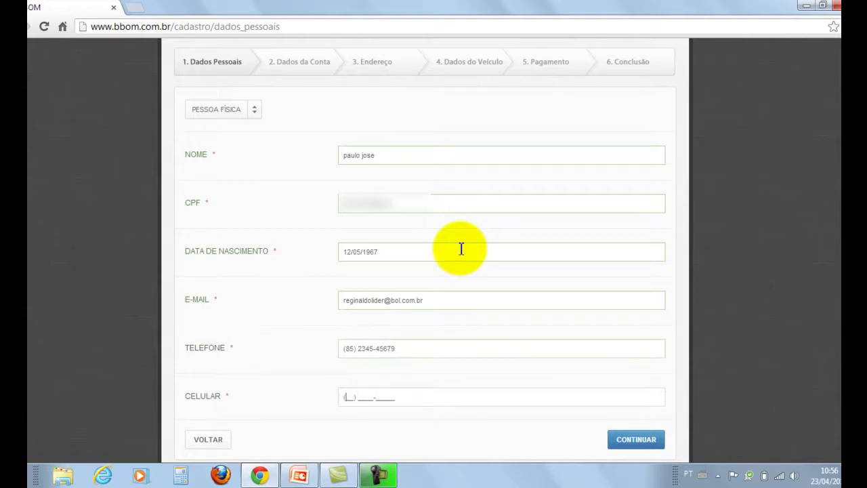
left_click(643, 441)
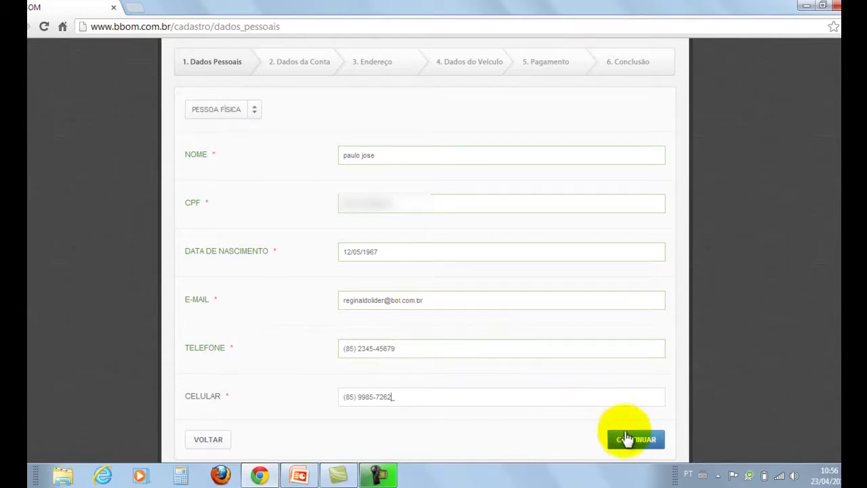
Step: On Dados da Conta, replace the already-taken login with an available login name
left_click(616, 437)
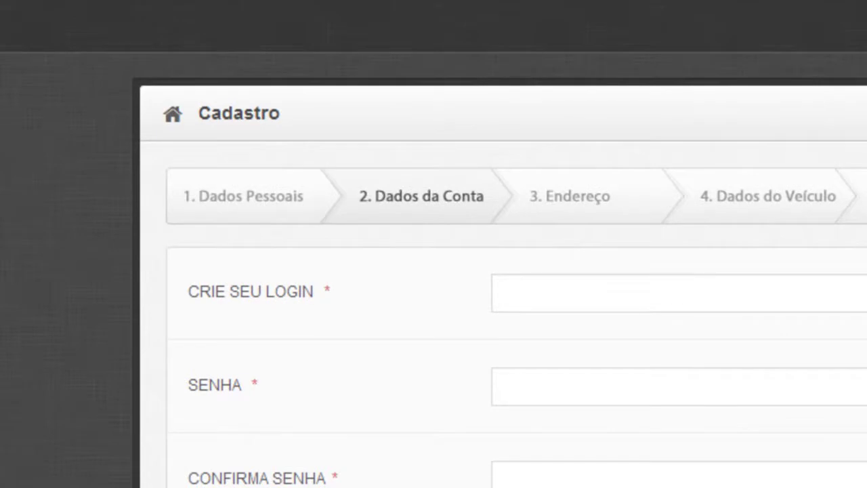
left_click(581, 290)
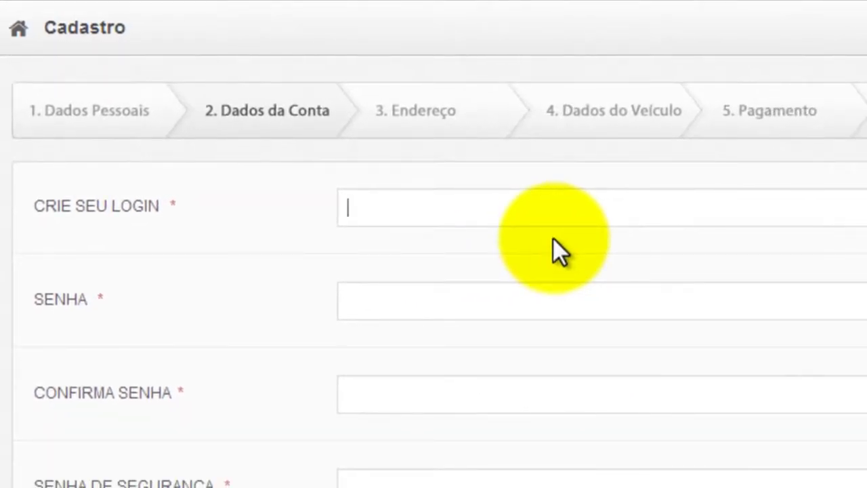
type("aguia")
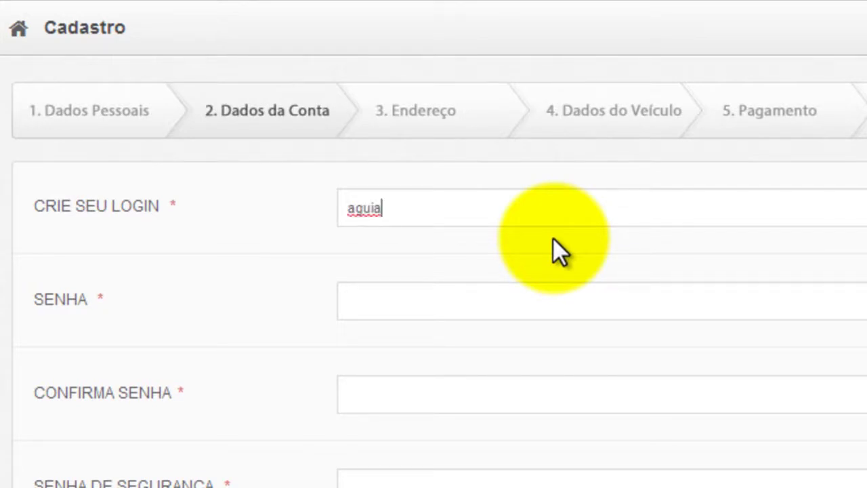
type("forte")
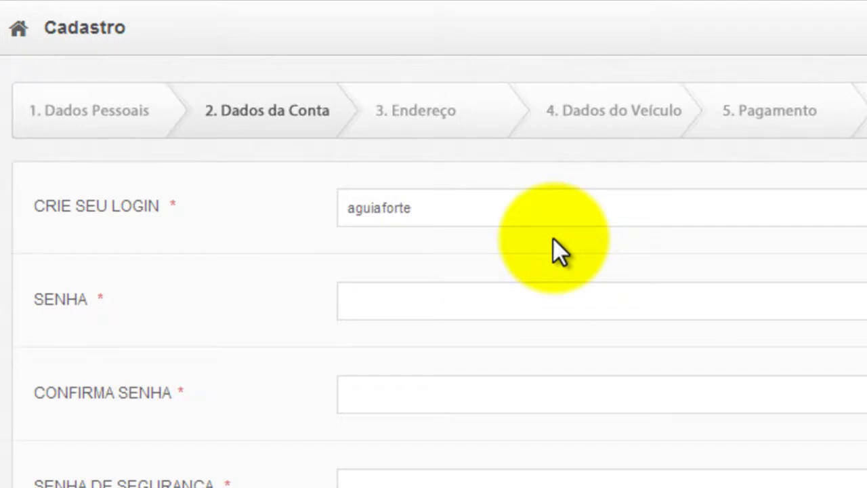
key("Tab")
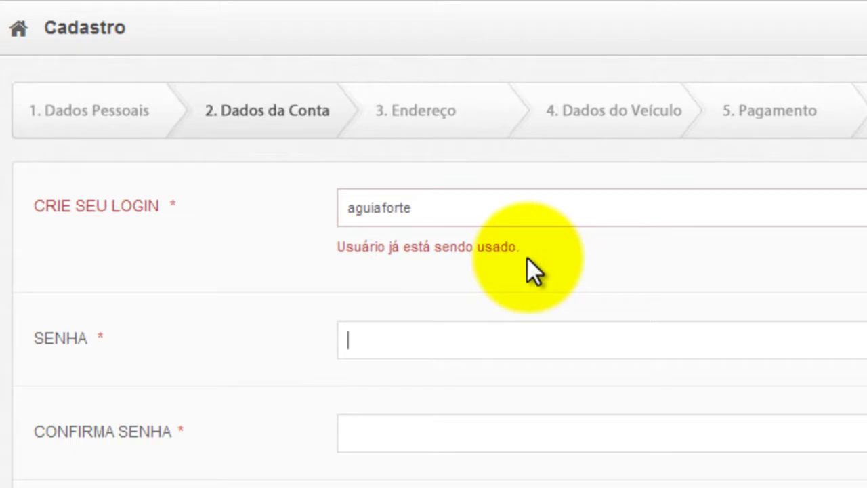
left_click_drag(425, 210, 347, 204)
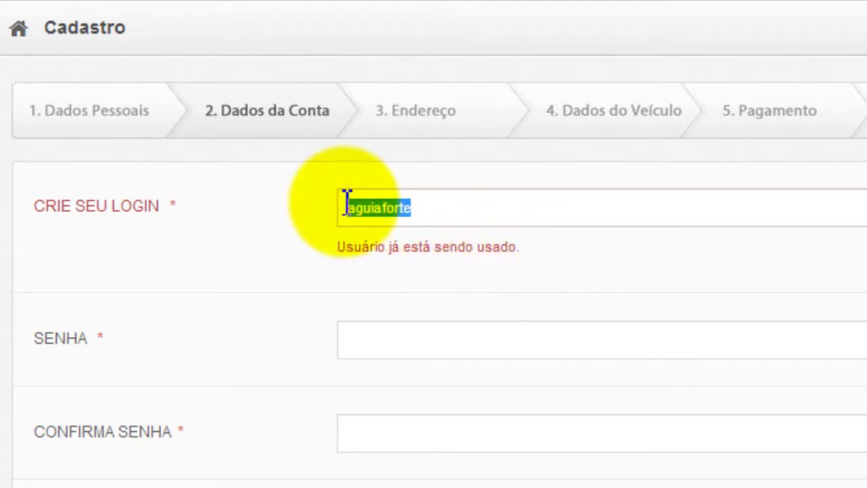
type("ag")
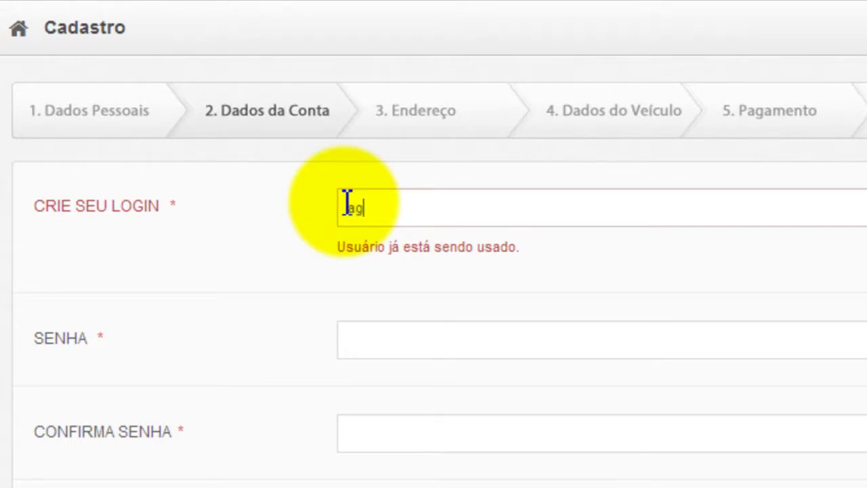
type("uiava")
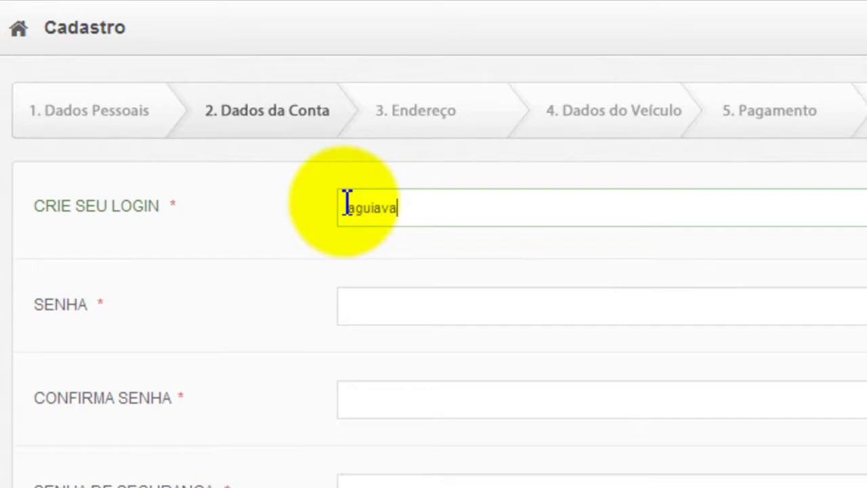
type("lente")
key("Tab")
Step: Fill in the account password, its confirmation, and the security password with its confirmation
type("••••••")
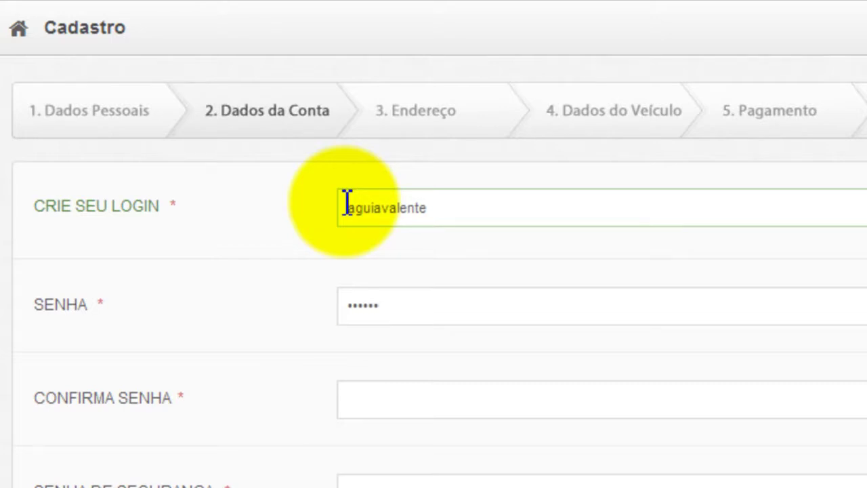
key("Tab")
type("••••••")
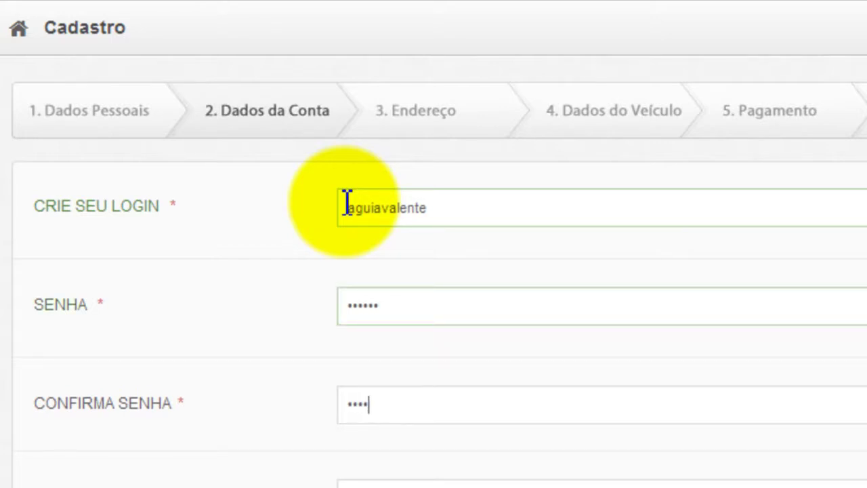
key("Tab")
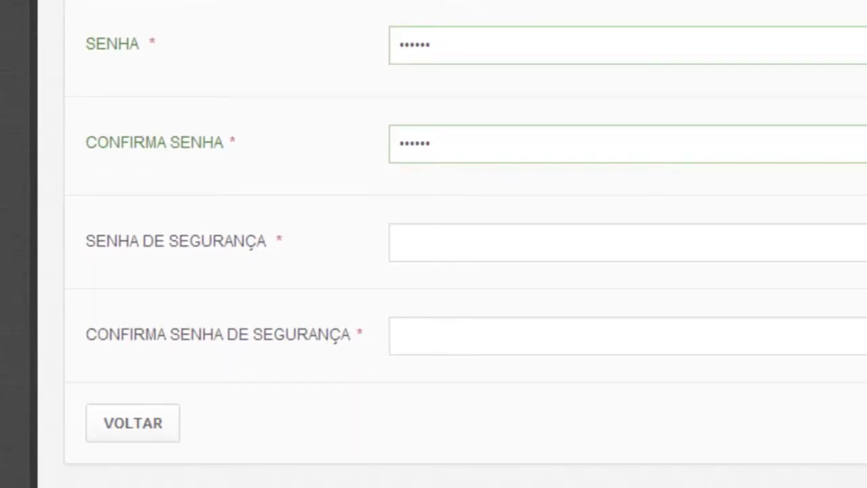
type("123456")
key("Tab")
type("12345")
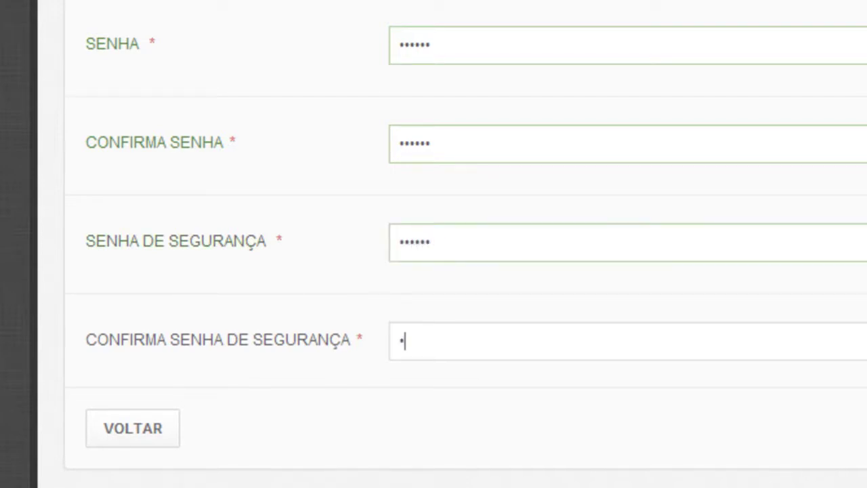
type("6")
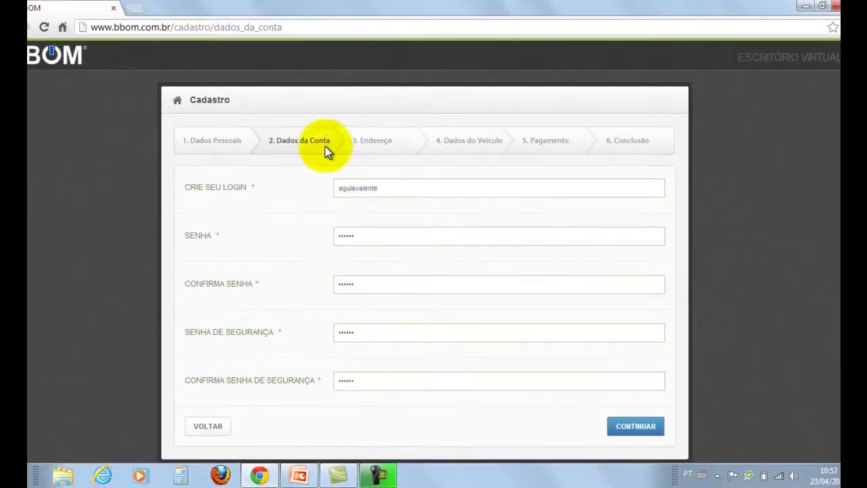
Step: On the Endereço step, enter the postal code and pick the suggested street
left_click(636, 427)
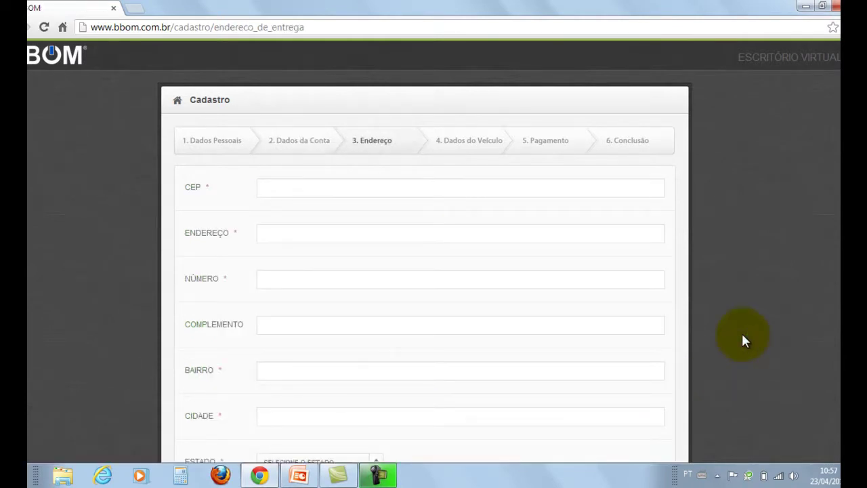
left_click(364, 188)
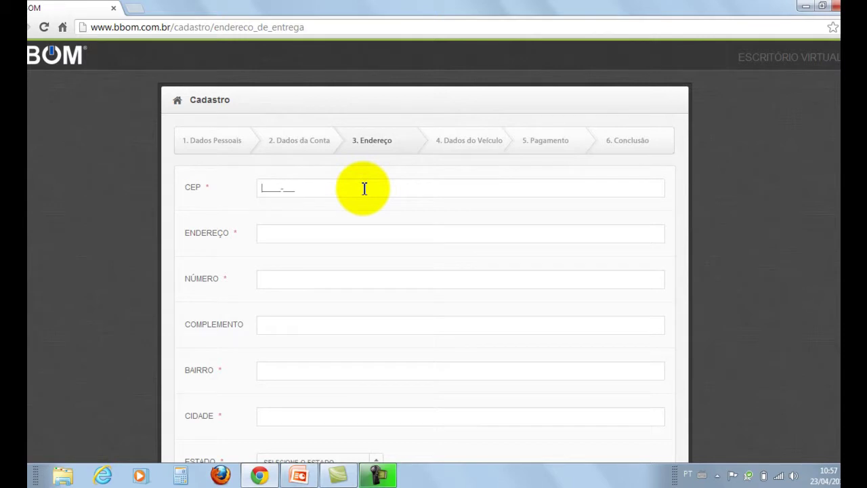
key("Tab")
type("rua")
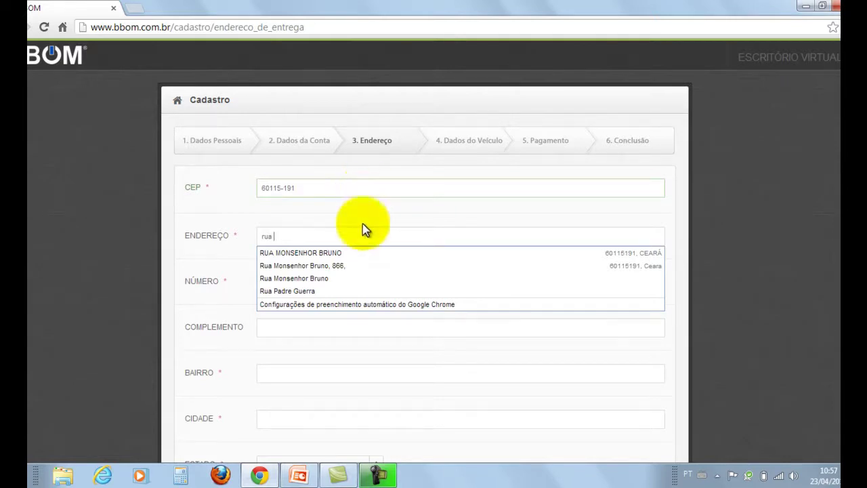
left_click(352, 291)
Step: Enter the house number and the apartment complement and district
left_click(344, 281)
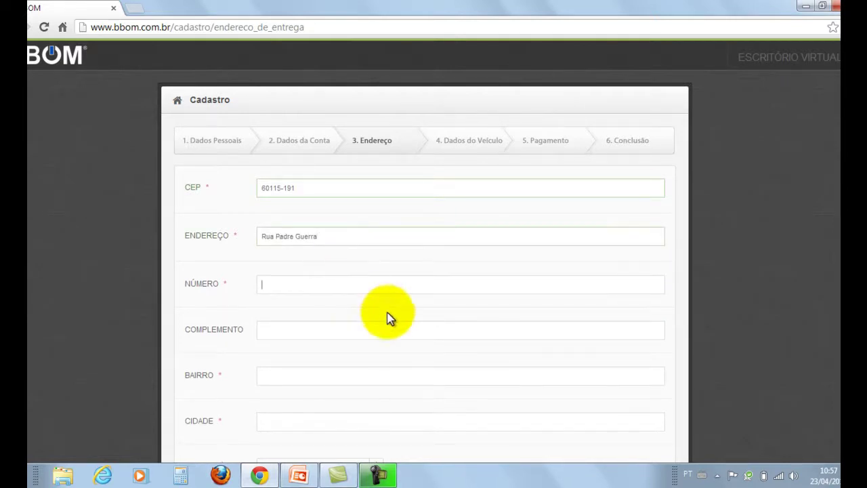
key("Tab")
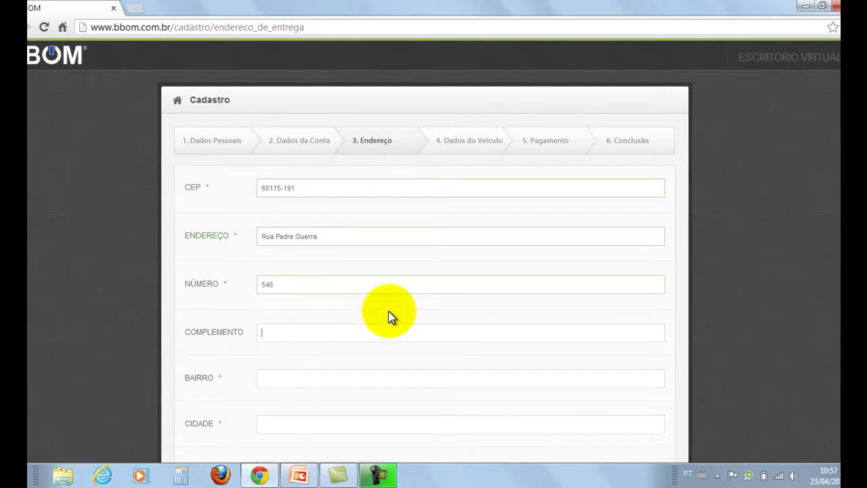
type("apto. ")
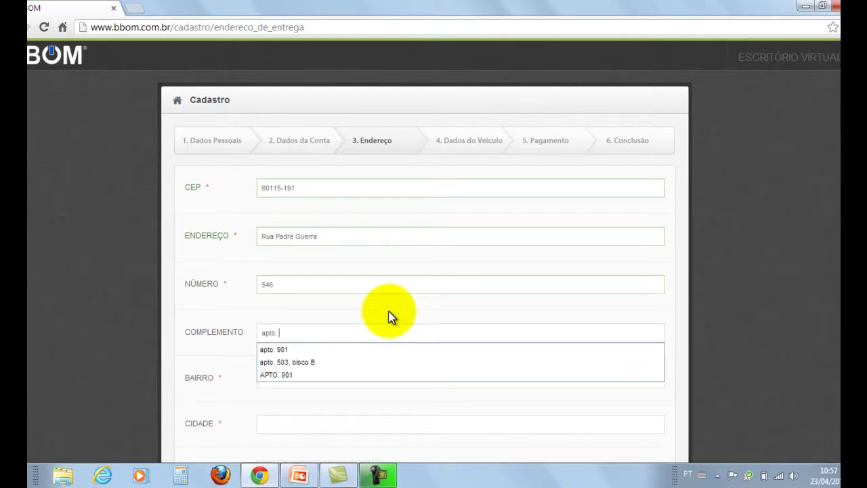
type("10")
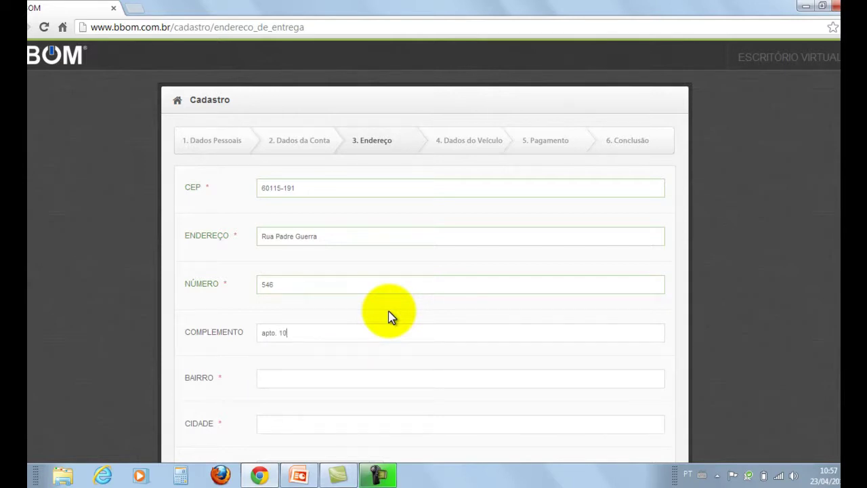
type("2")
type("aldeota")
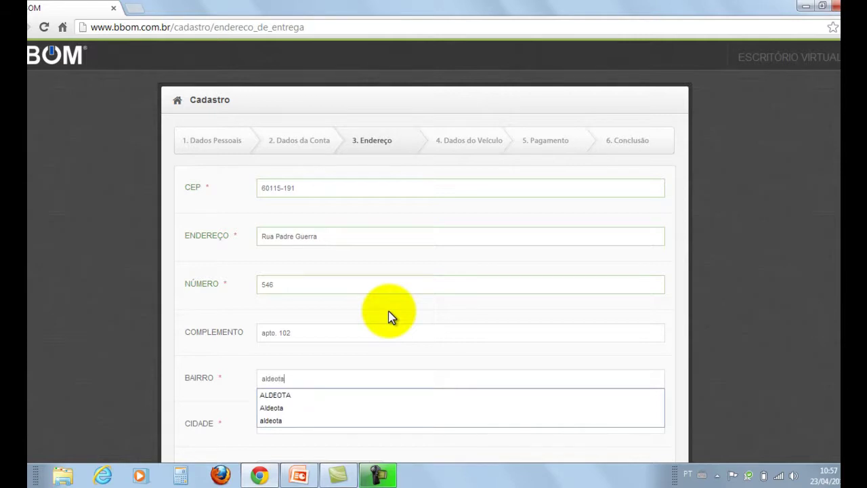
Step: Pick the suggested city and choose the state from the ESTADO list
key("Tab")
type("fort")
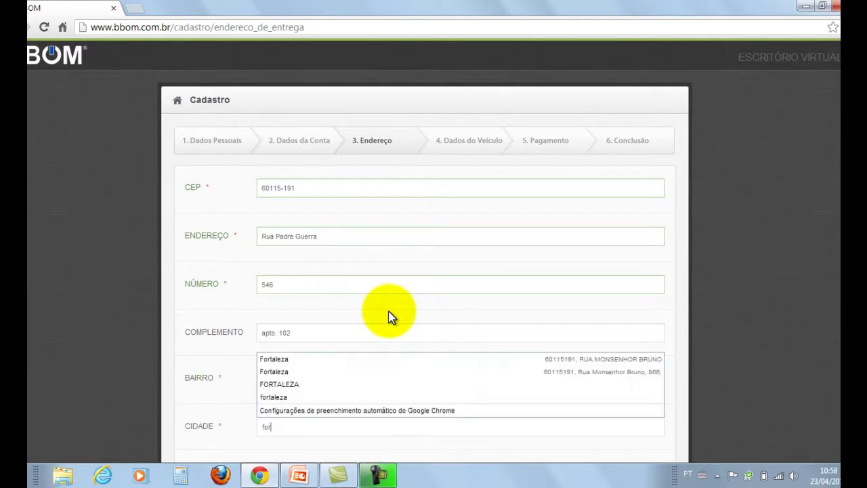
left_click(336, 386)
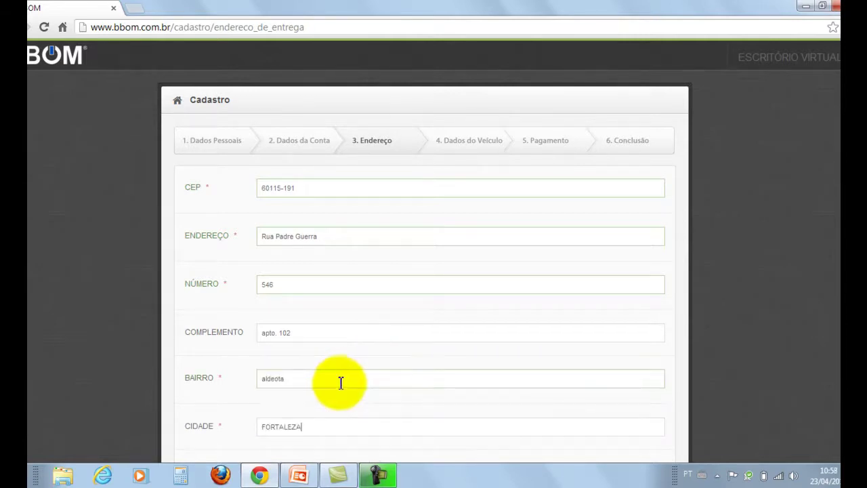
scroll(546, 318, "down", 3)
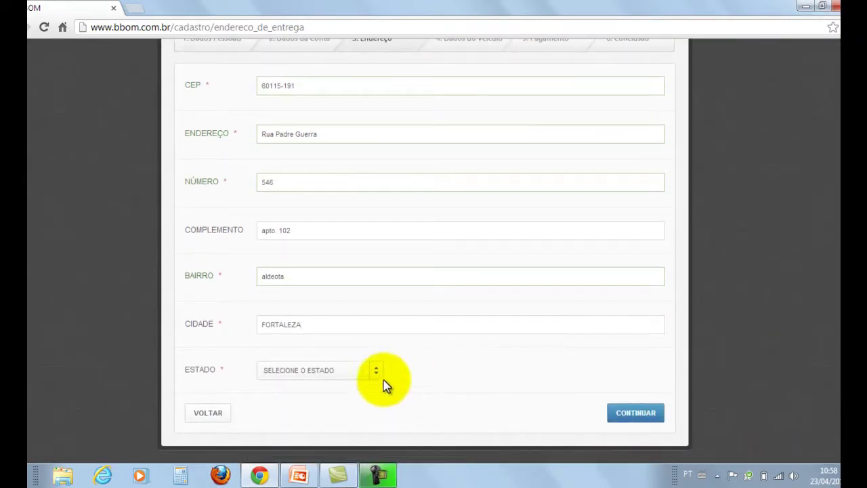
left_click(376, 371)
scroll(342, 335, "down", 1)
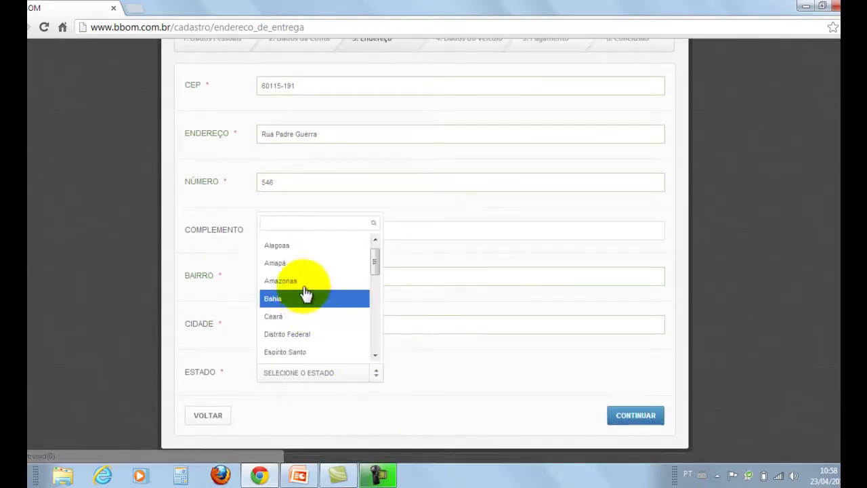
left_click(303, 316)
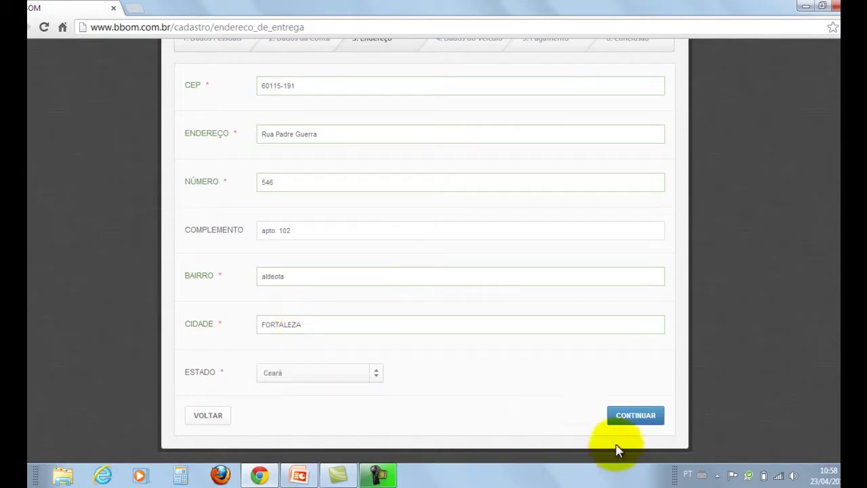
Step: Choose the OURO R$ 3.000,00 kit with boleto payment on the Pagamento step and place the order
left_click(632, 417)
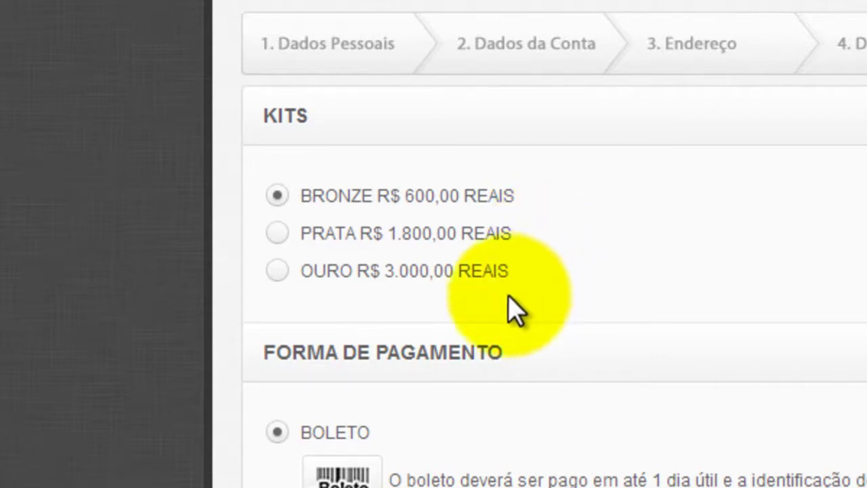
left_click(273, 271)
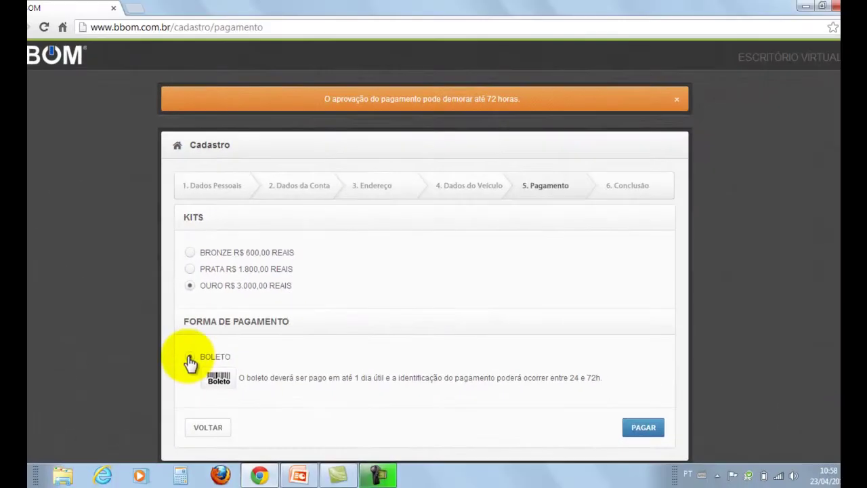
left_click(641, 428)
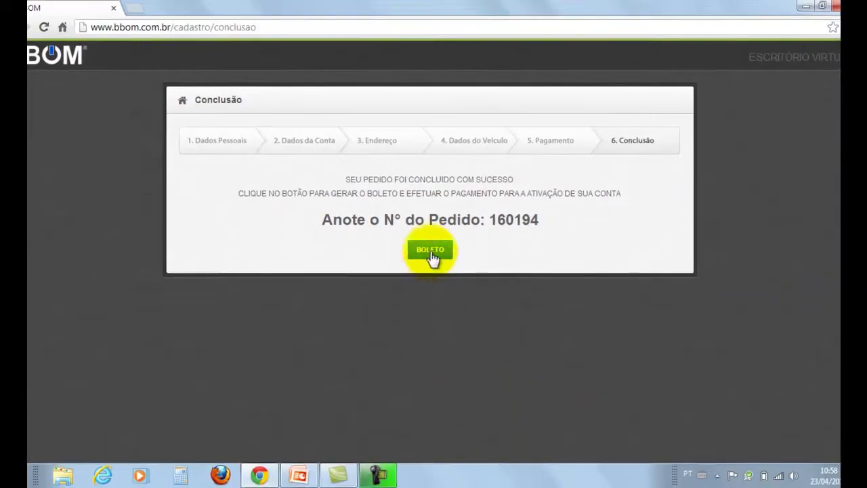
Step: Generate the Itaú payment boleto for R$ 3.000,00 in a new tab
left_click(430, 254)
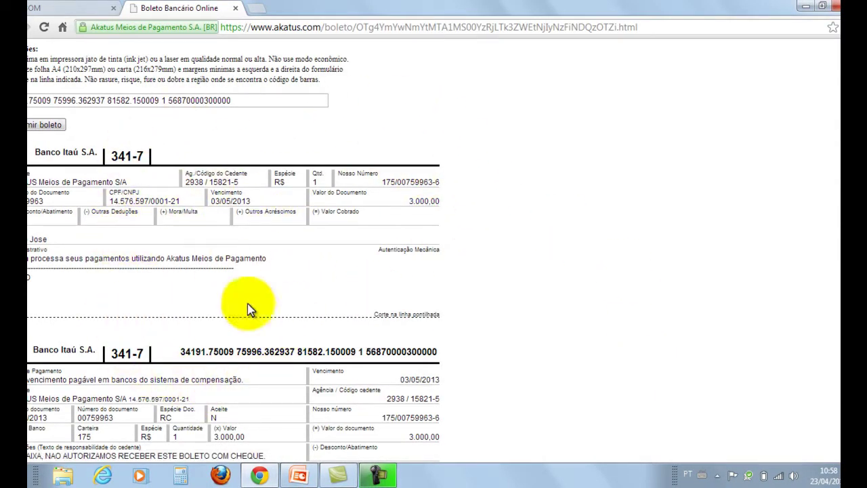
Step: Print the boleto page using Imprimir from the right-click menu
right_click(468, 154)
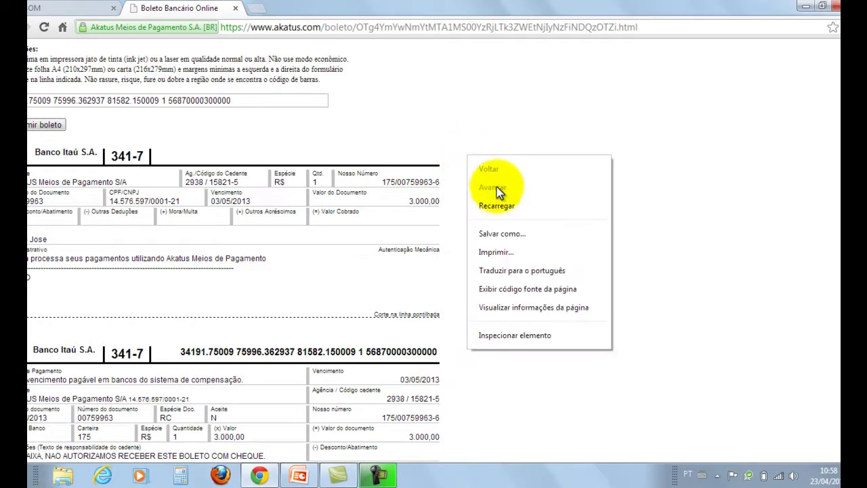
left_click(508, 252)
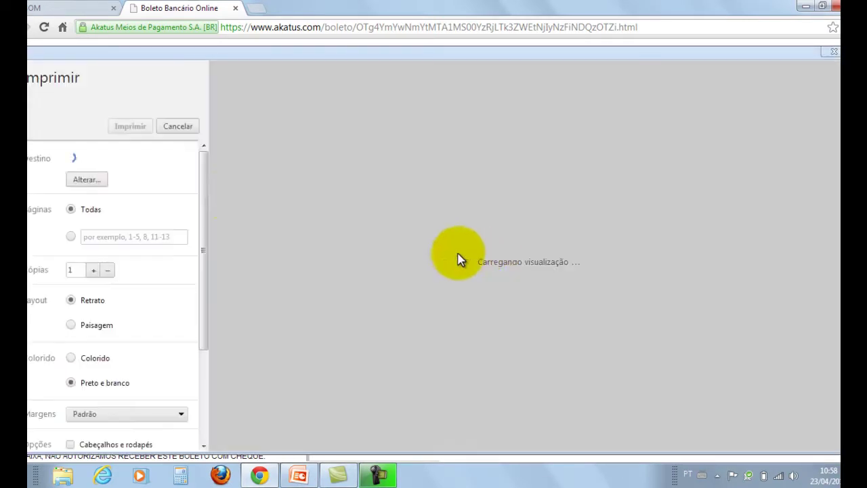
left_click(137, 126)
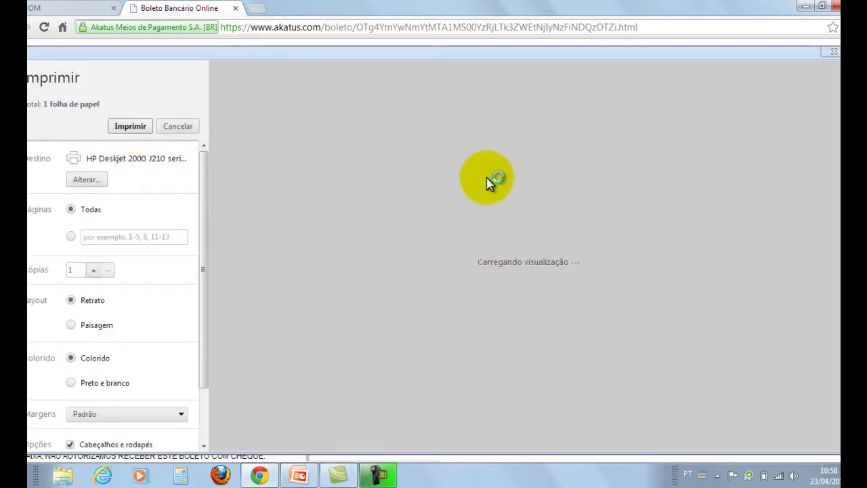